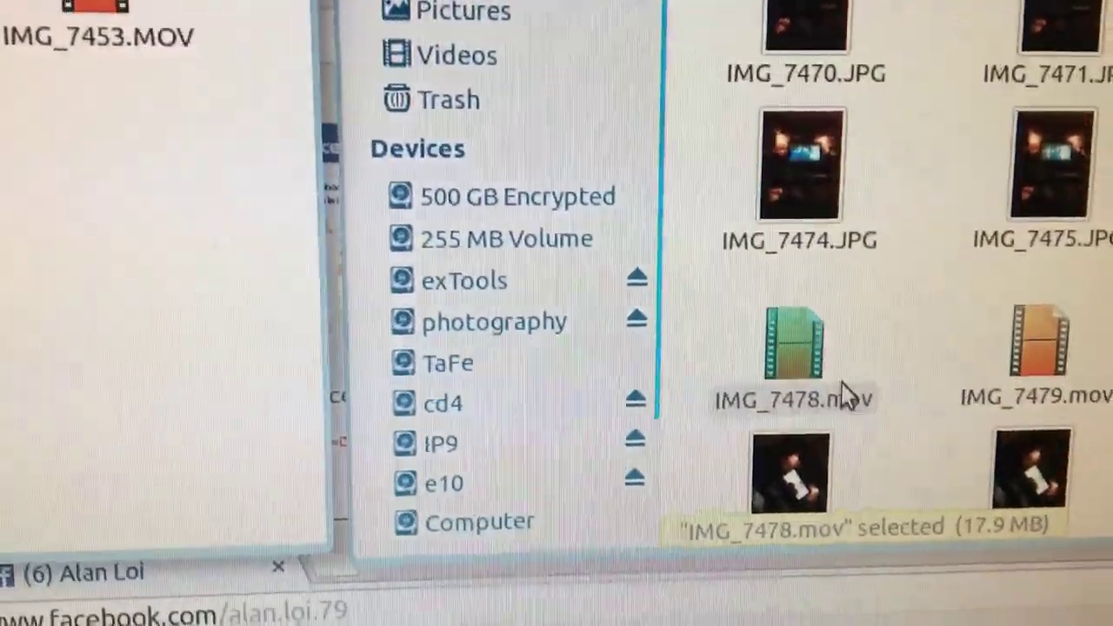
Step: Copy IMG_7478.mov, IMG_7479.mov and IMG_7507.mov into vidtablexplain, resolving the IMG_7507.mov file conflict
drag(842, 396, 26, 114)
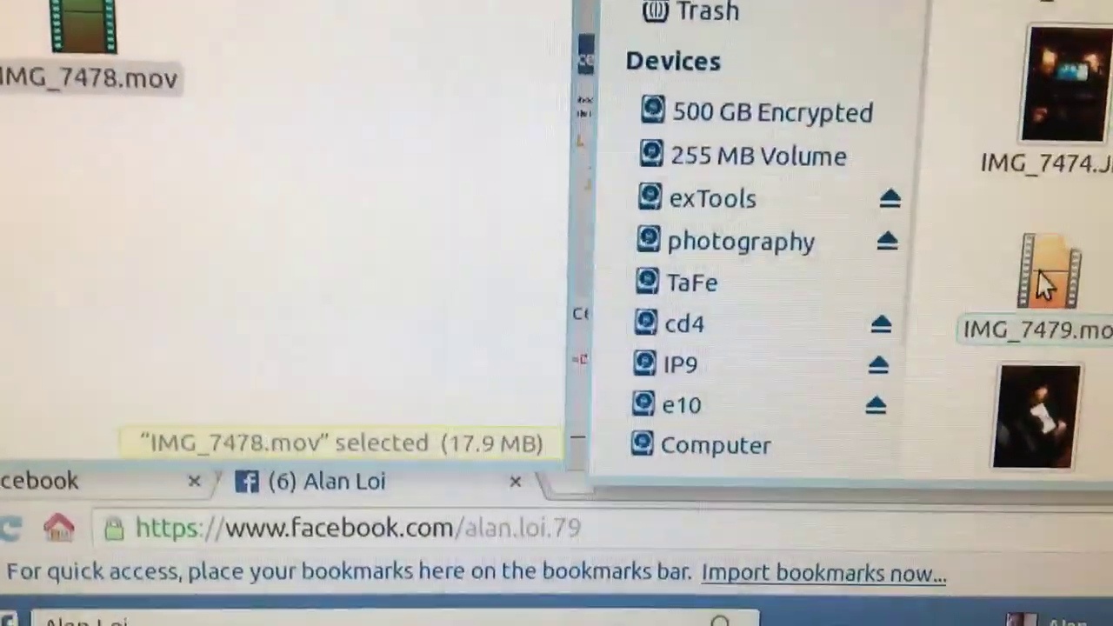
mouse_move(1104, 391)
mouse_down()
mouse_move(713, 280)
mouse_move(704, 296)
mouse_up()
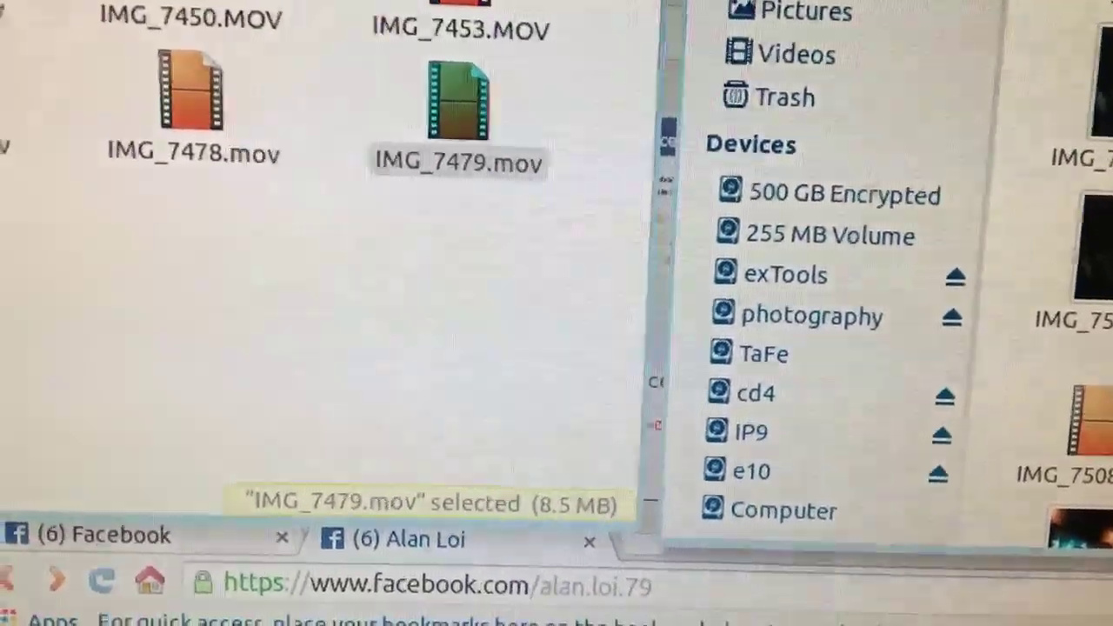
mouse_move(1087, 330)
mouse_down()
mouse_move(452, 300)
mouse_move(435, 313)
mouse_up()
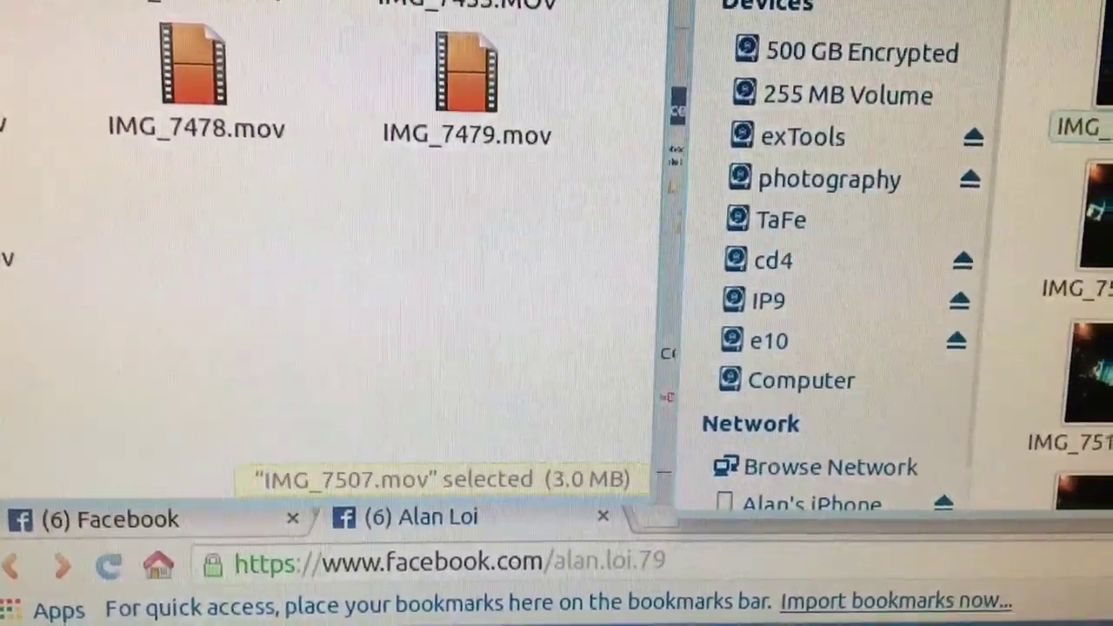
drag(1074, 374, 657, 344)
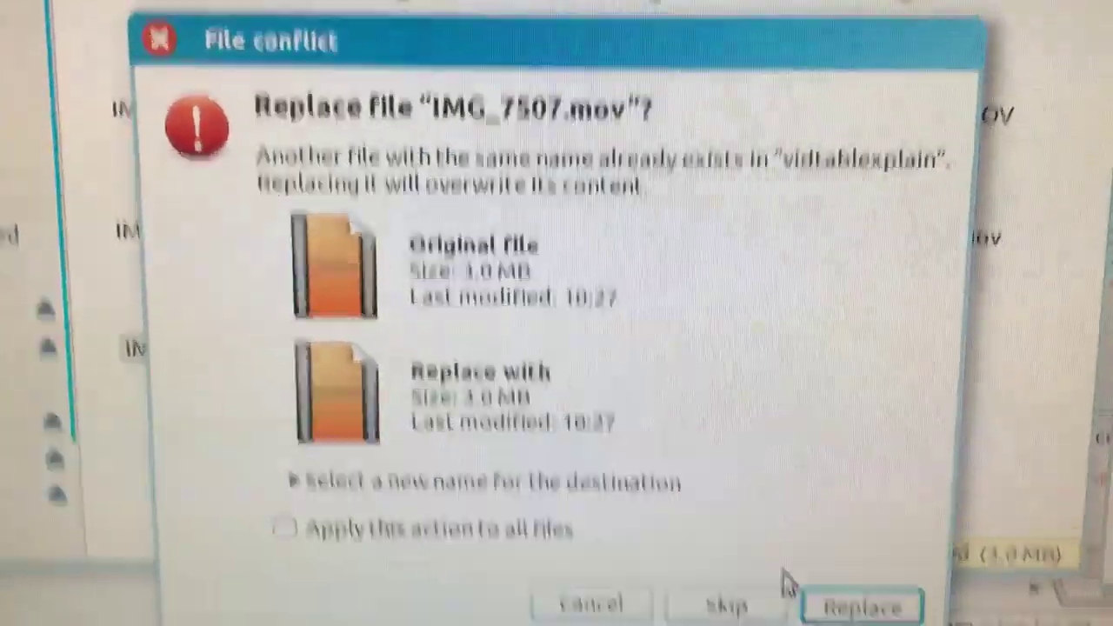
click(592, 605)
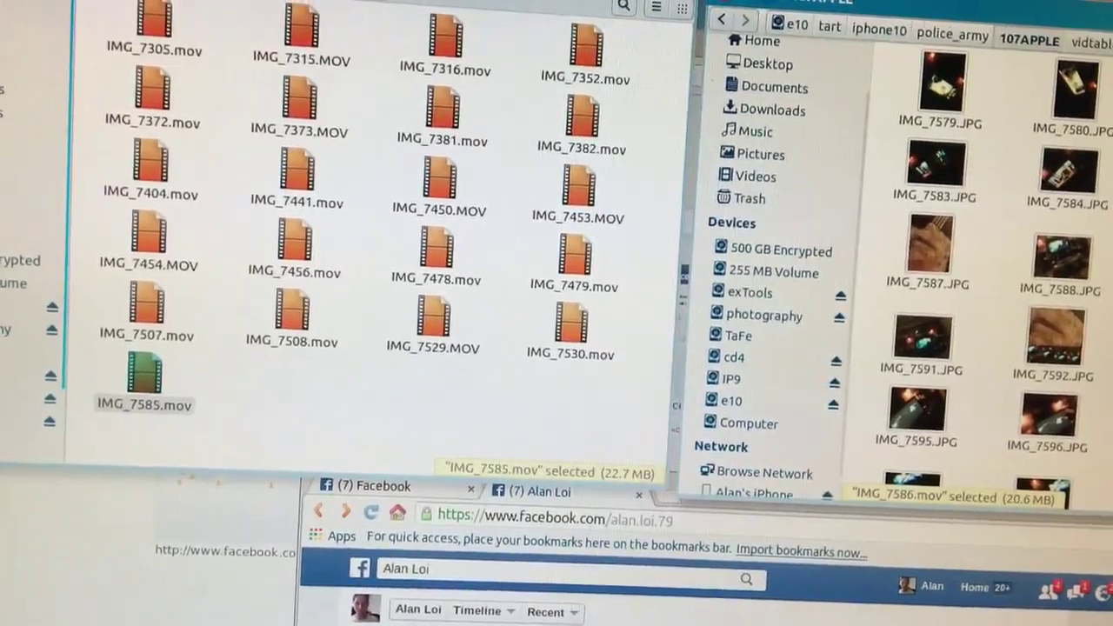
drag(537, 407, 540, 408)
scroll(962, 390, down, 3)
scroll(962, 391, down, 3)
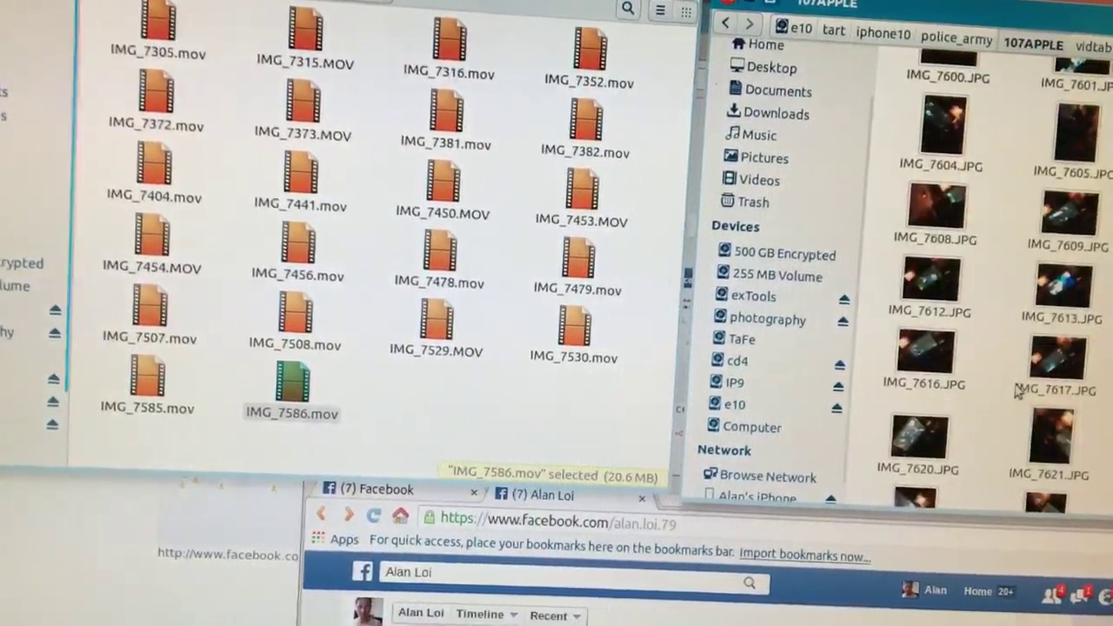
scroll(1020, 391, down, 5)
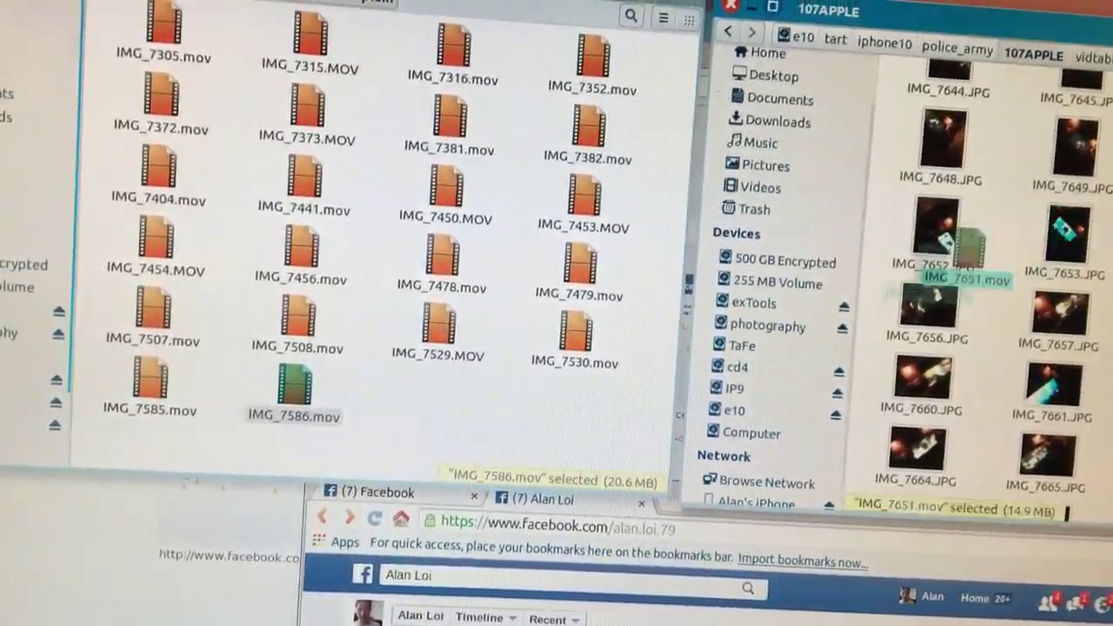
Step: Drag IMG_7651.mov from 107APPLE into the vidtablexplain folder
drag(945, 286, 409, 423)
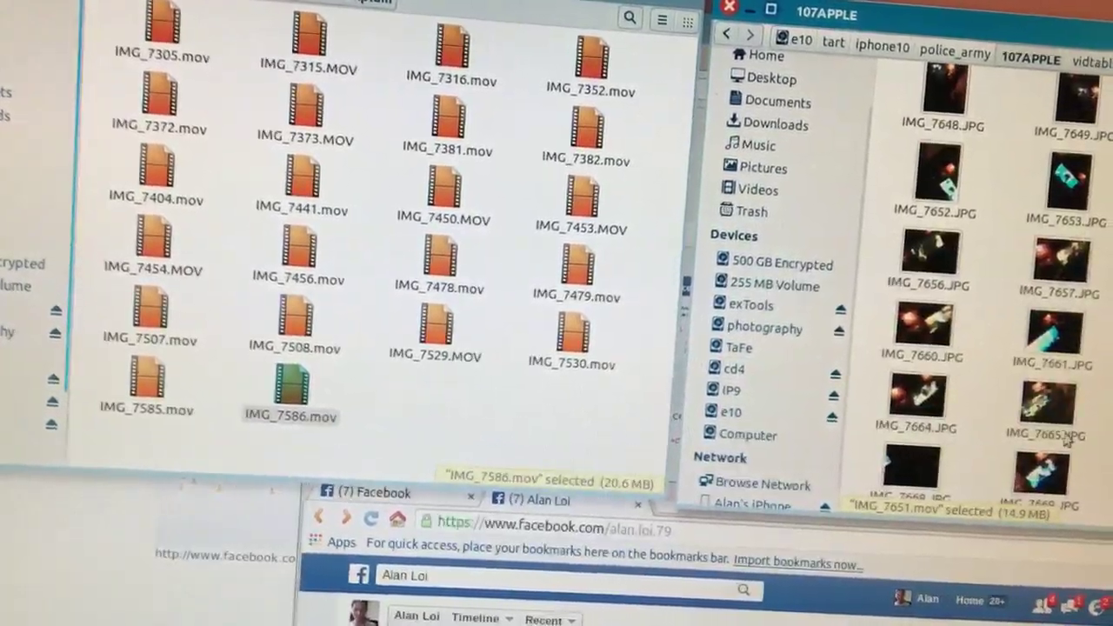
scroll(1068, 442, down, 5)
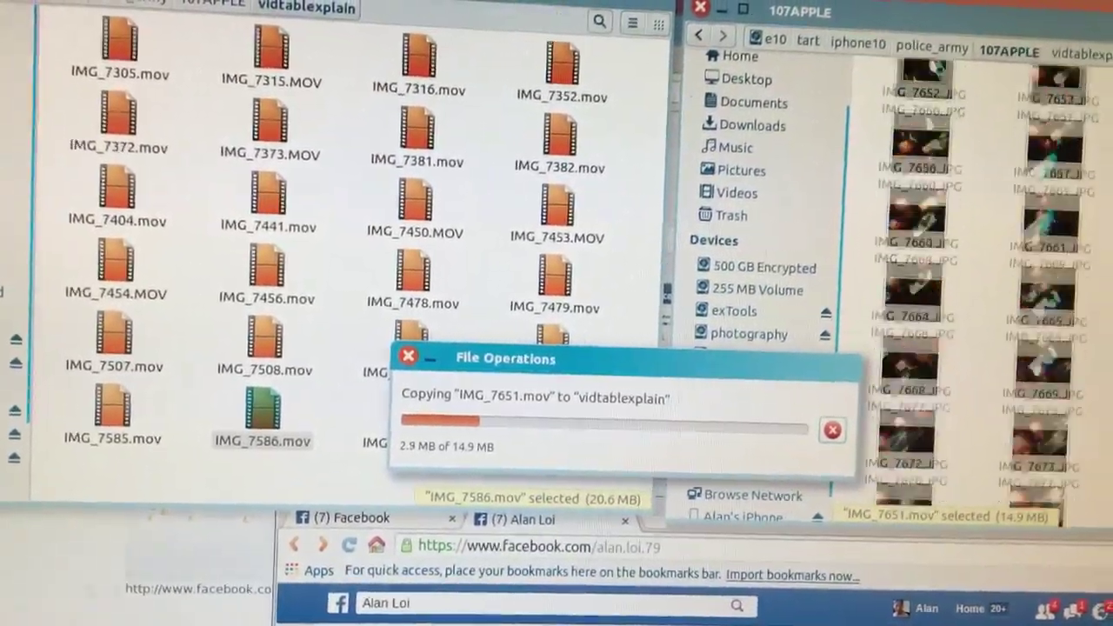
scroll(983, 287, up, 5)
scroll(965, 287, down, 2)
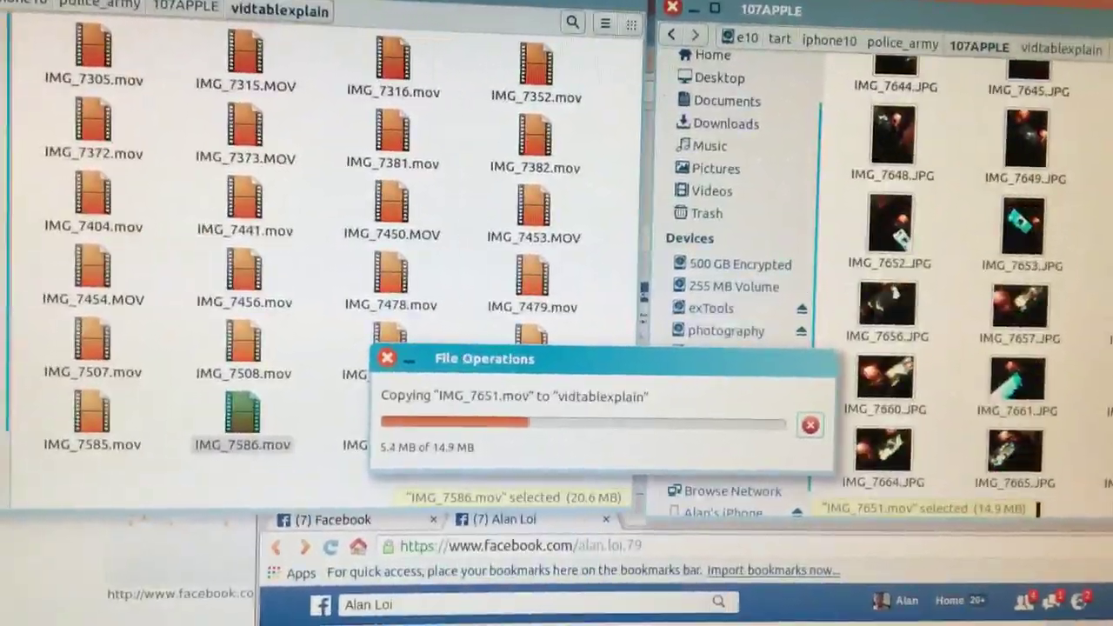
scroll(966, 287, down, 2)
scroll(966, 287, down, 2)
scroll(966, 287, down, 2)
scroll(966, 287, down, 1)
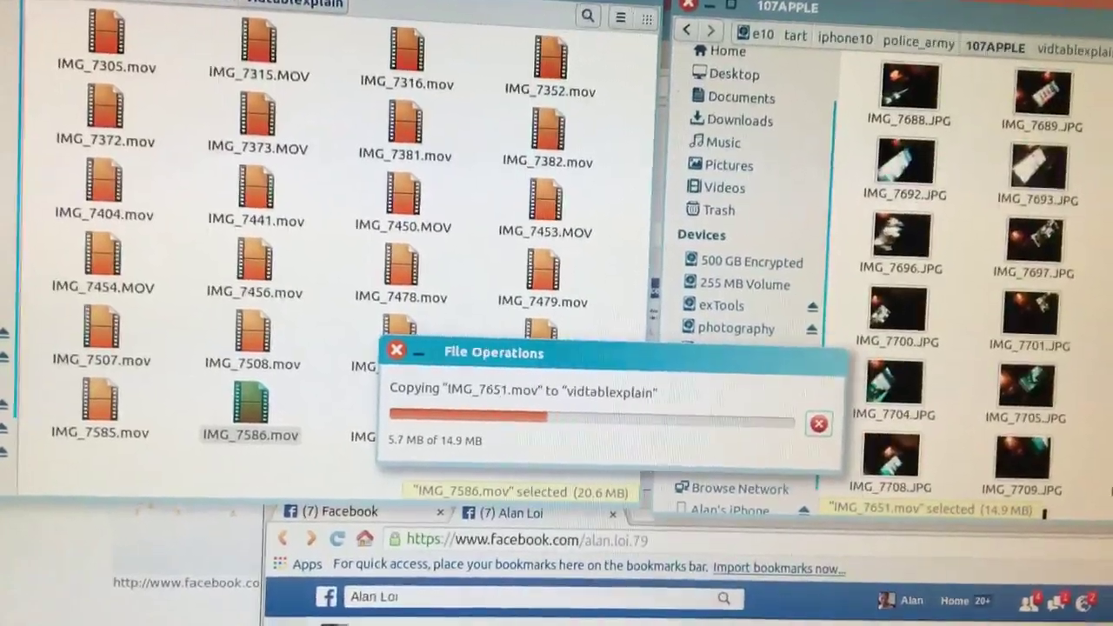
scroll(966, 287, down, 2)
scroll(965, 288, down, 2)
scroll(966, 287, down, 2)
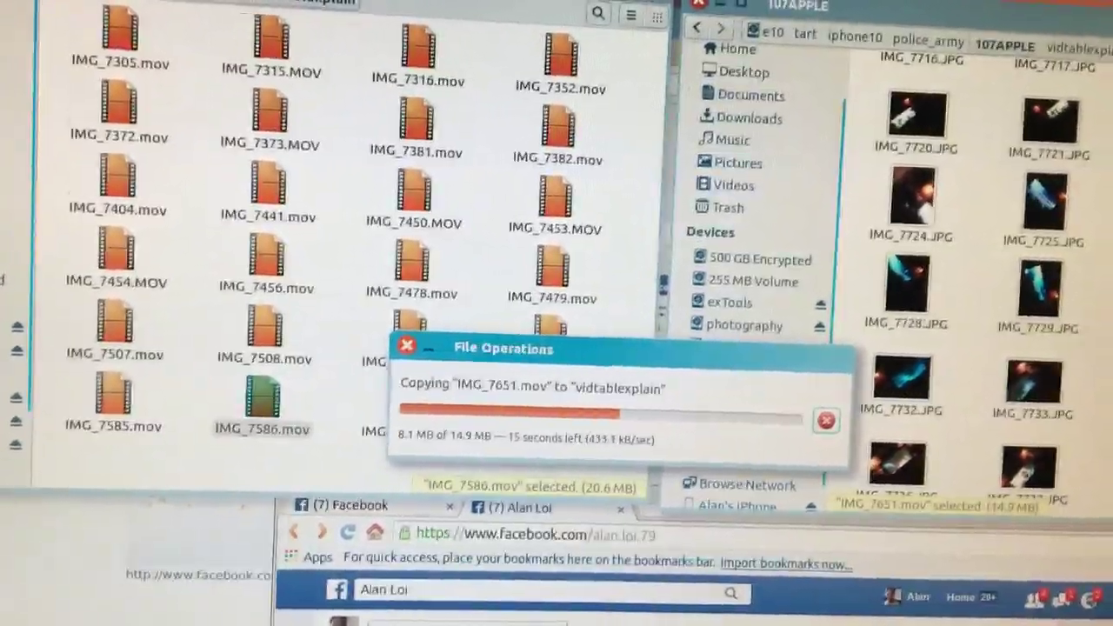
scroll(965, 278, down, 3)
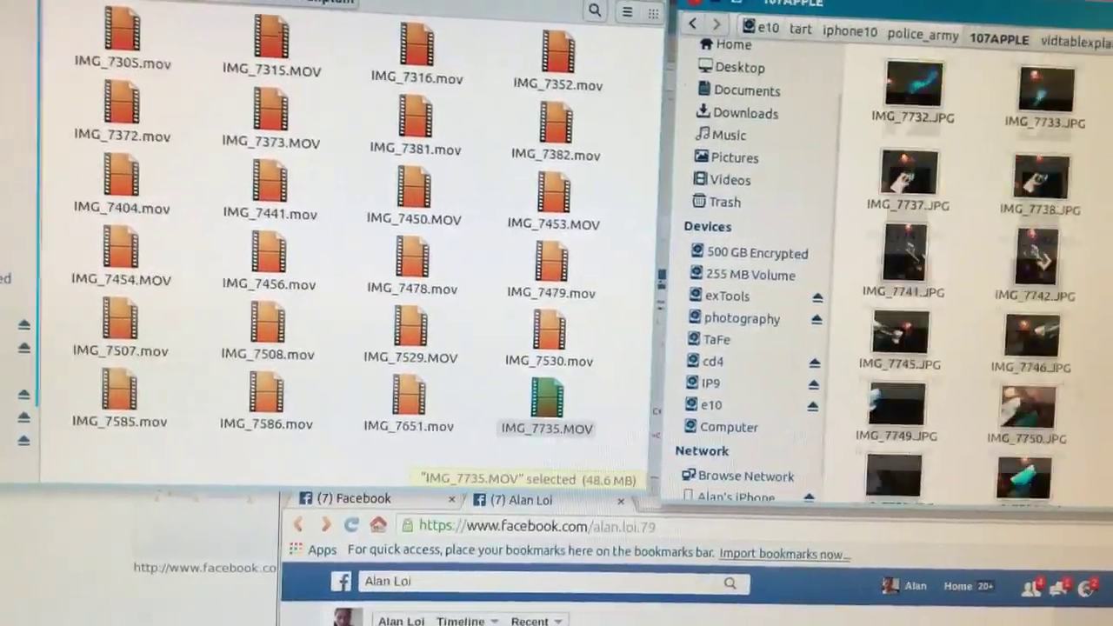
scroll(1034, 426, down, 3)
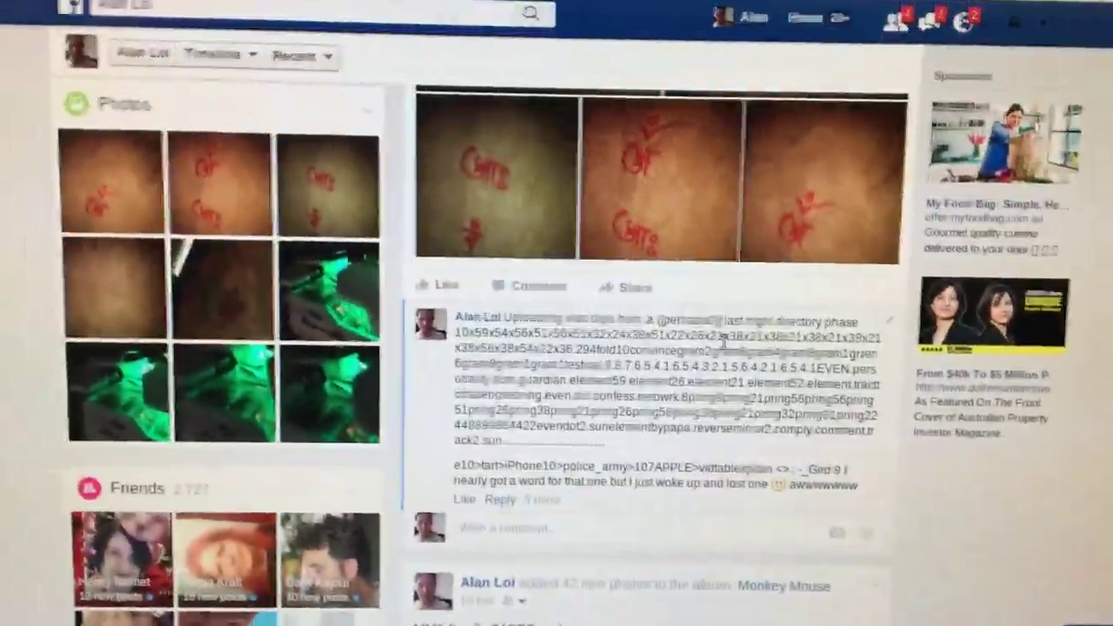
scroll(730, 330, up, 3)
scroll(235, 200, up, 3)
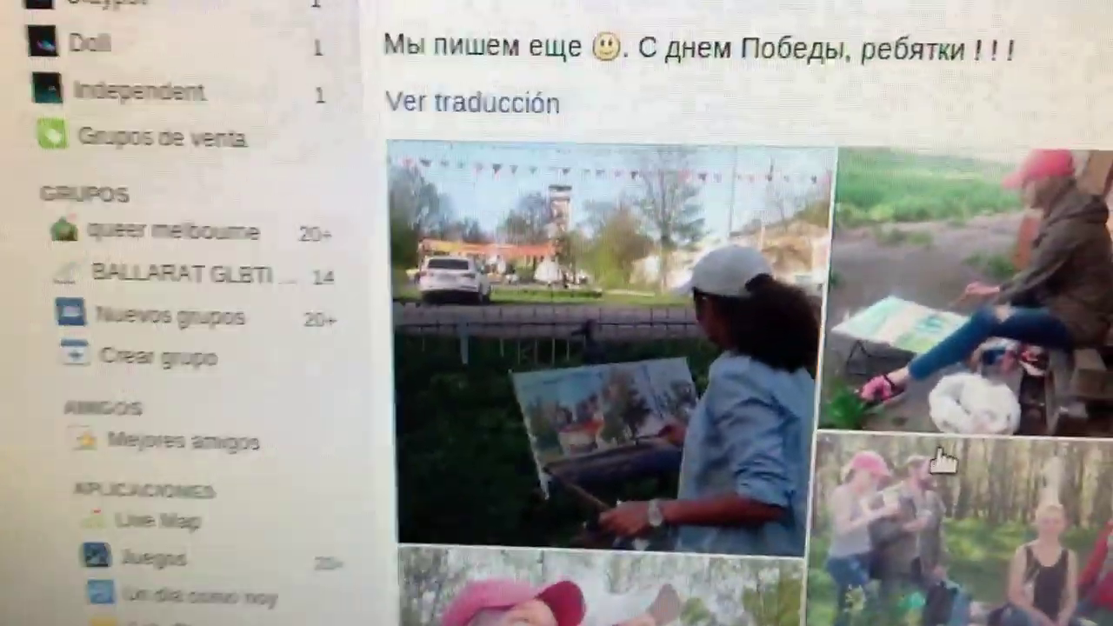
scroll(944, 461, down, 10)
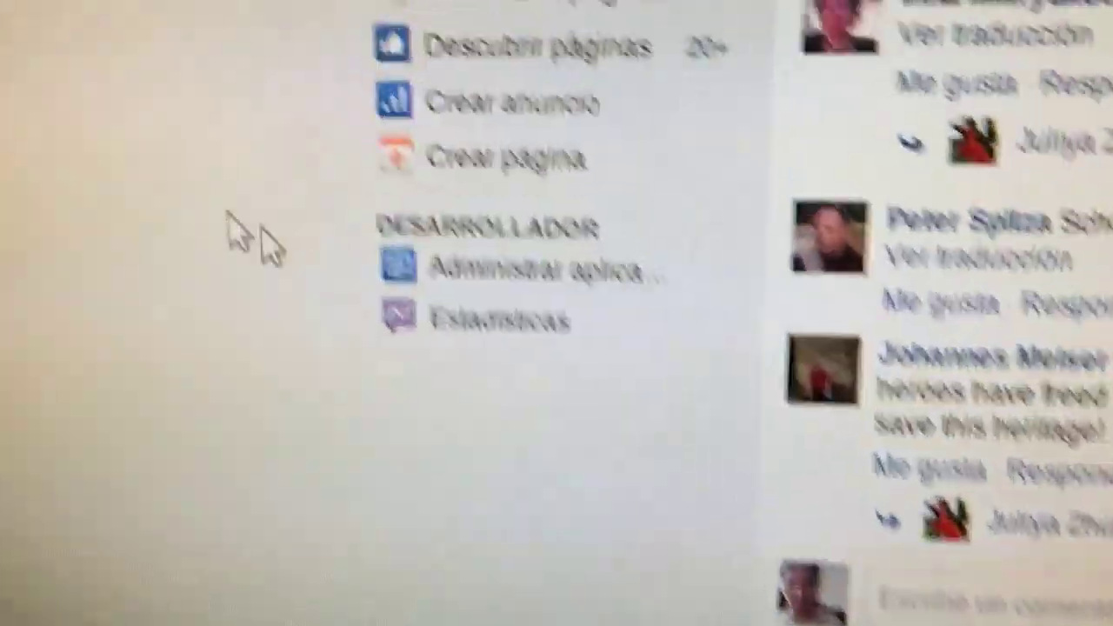